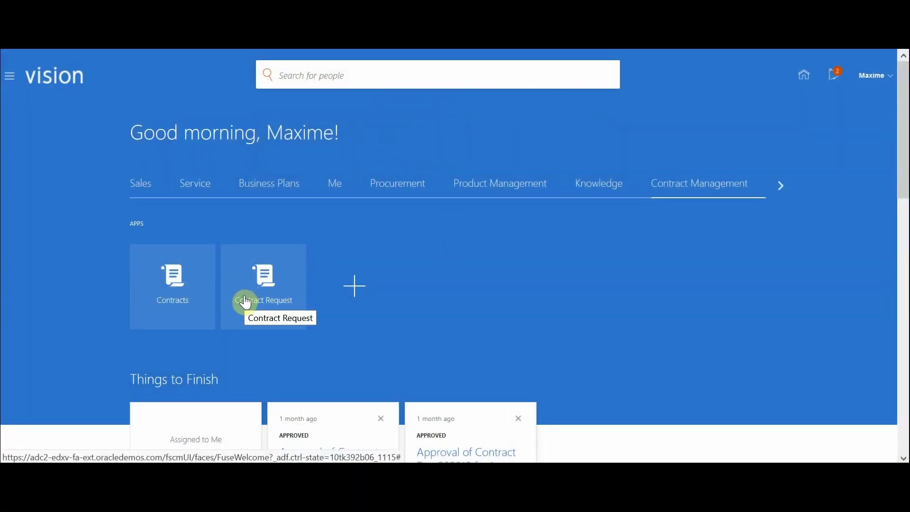
- Start a new contract in the Contracts app with the type Nondisclosure Agreement
{"action": "left_click", "coordinate": [173, 291]}
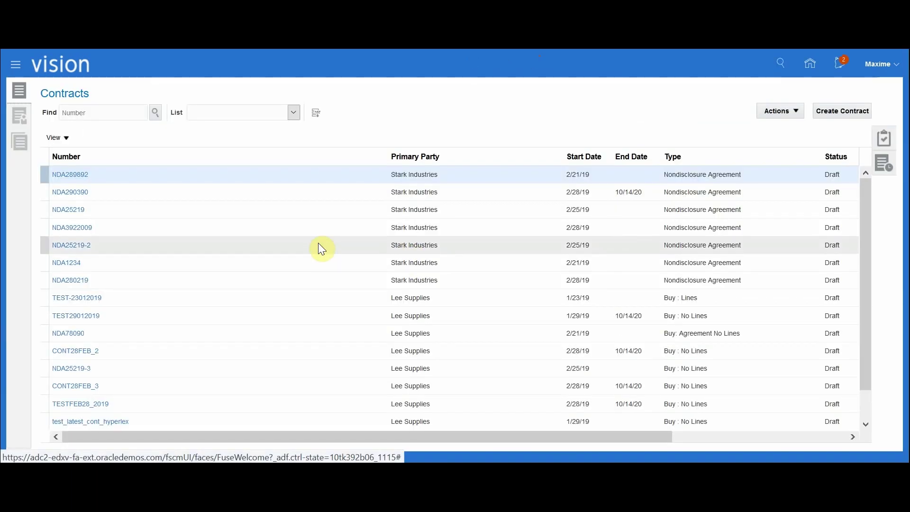
{"action": "left_click", "coordinate": [845, 113]}
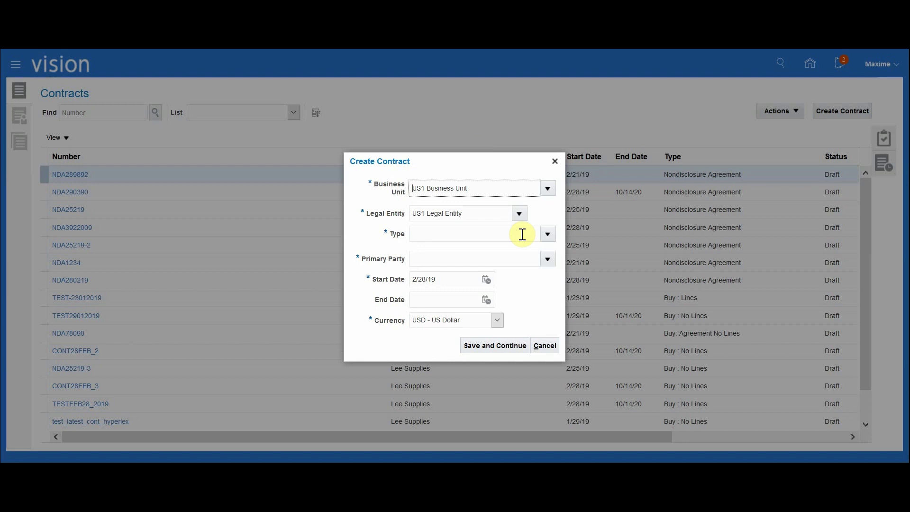
{"action": "left_click", "coordinate": [547, 233]}
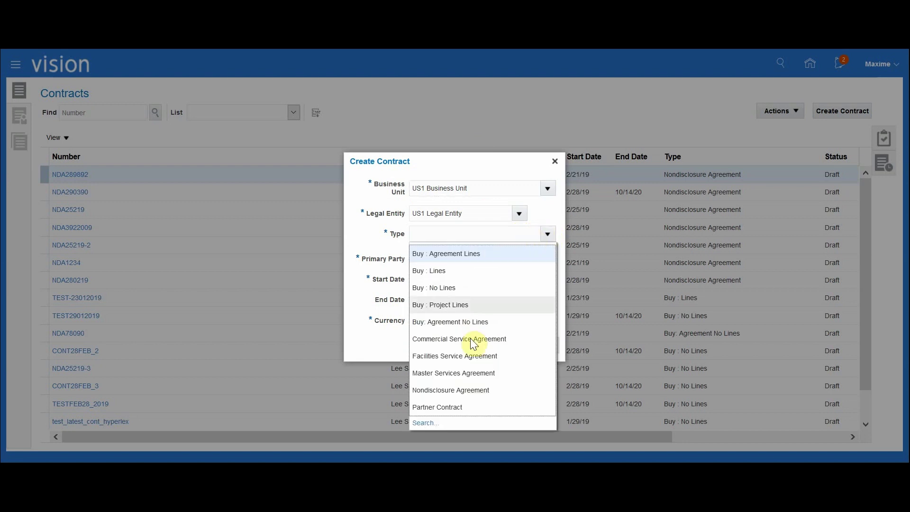
{"action": "left_click", "coordinate": [464, 389]}
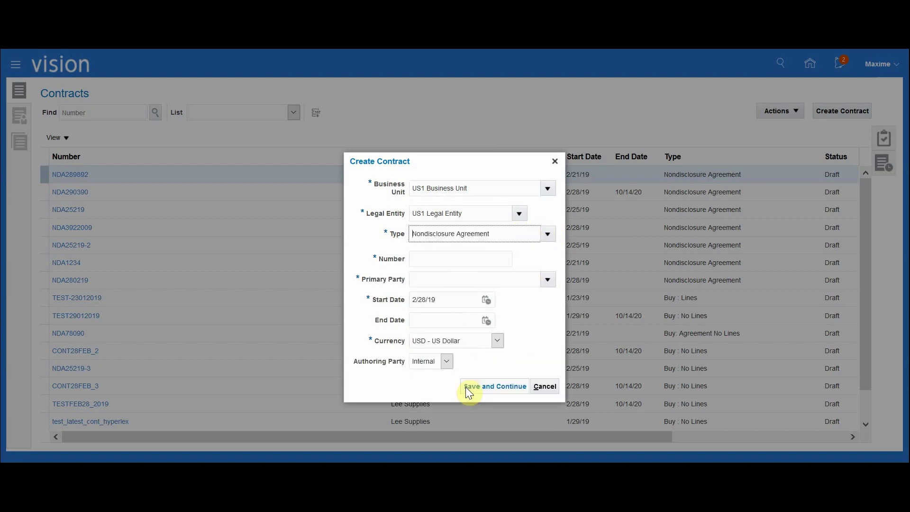
- Set the contract number to NDAStark and the primary party to Stark industries, and save to continue to the contract's details
{"action": "left_click", "coordinate": [424, 237]}
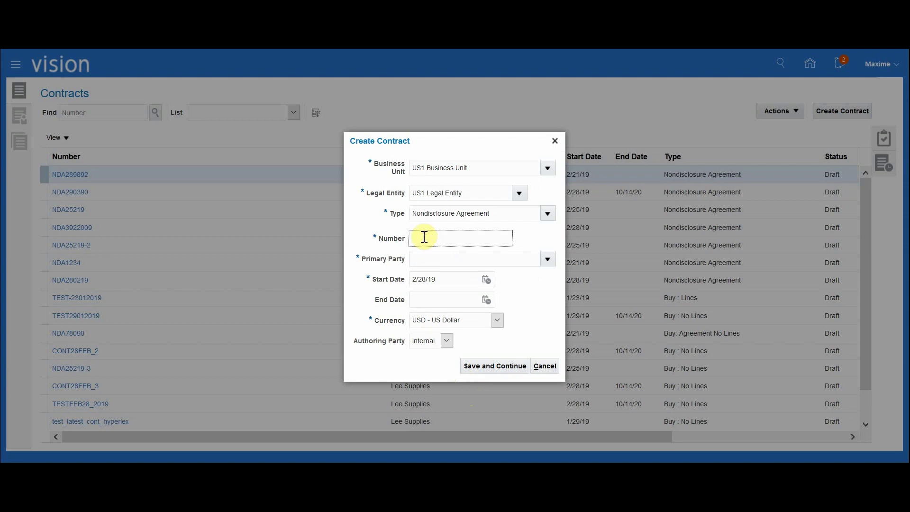
{"action": "type", "text": "NDAStark"}
{"action": "left_click", "coordinate": [481, 257]}
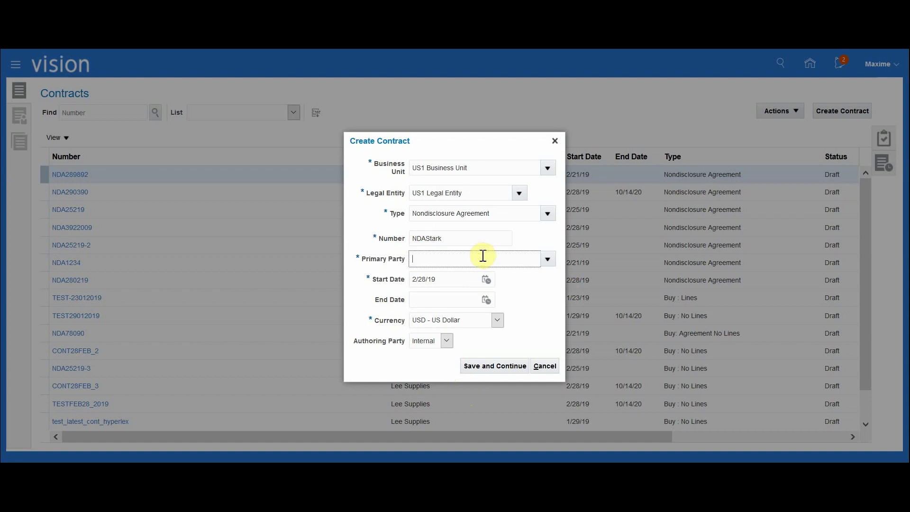
{"action": "type", "text": "S"}
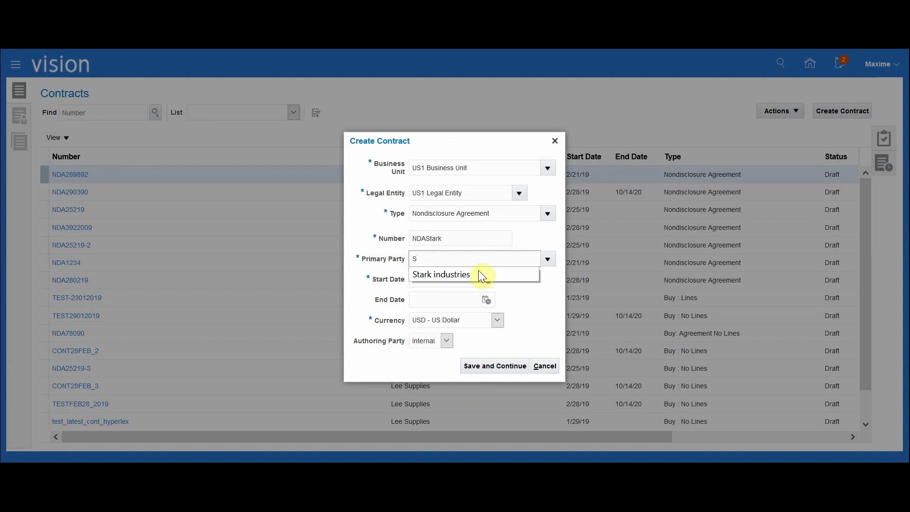
{"action": "left_click", "coordinate": [480, 275]}
{"action": "left_click", "coordinate": [478, 274]}
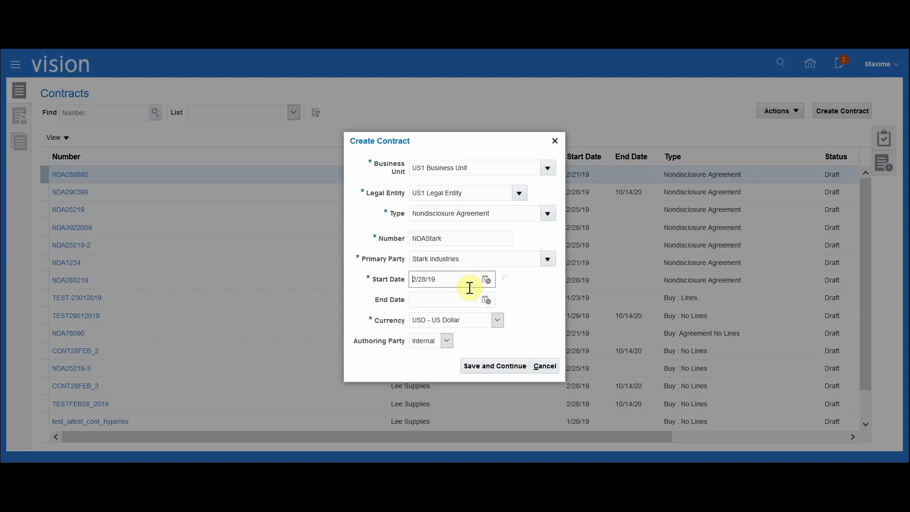
{"action": "key", "text": "Tab"}
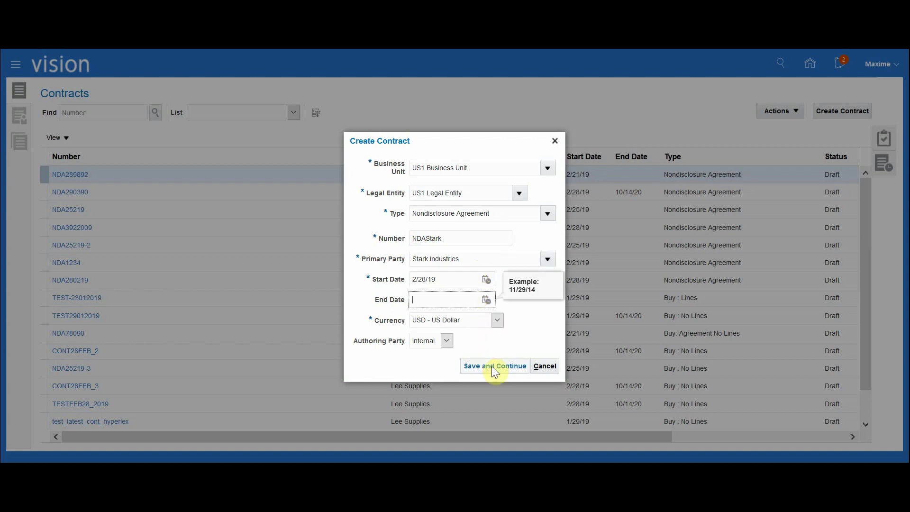
{"action": "left_click", "coordinate": [495, 369]}
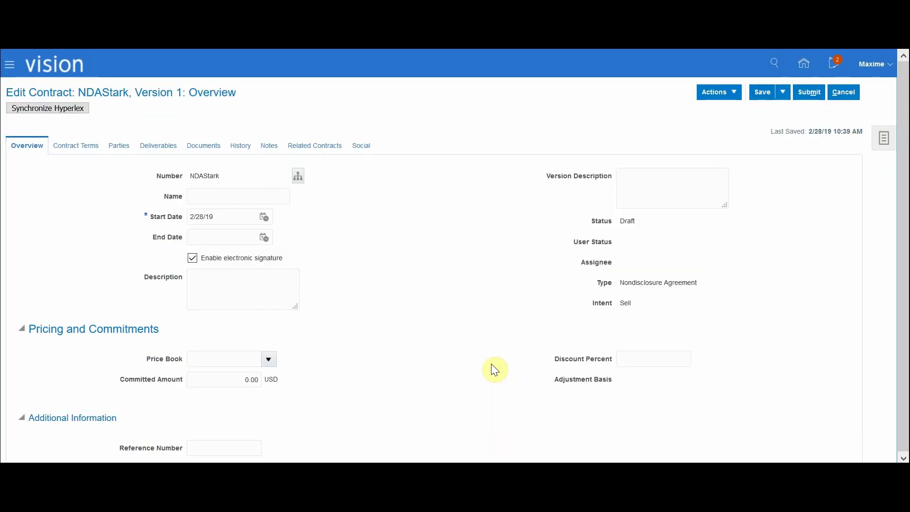
- Remove the template-based contract terms from the NDAStark contract and accept the removal
{"action": "left_click", "coordinate": [80, 151]}
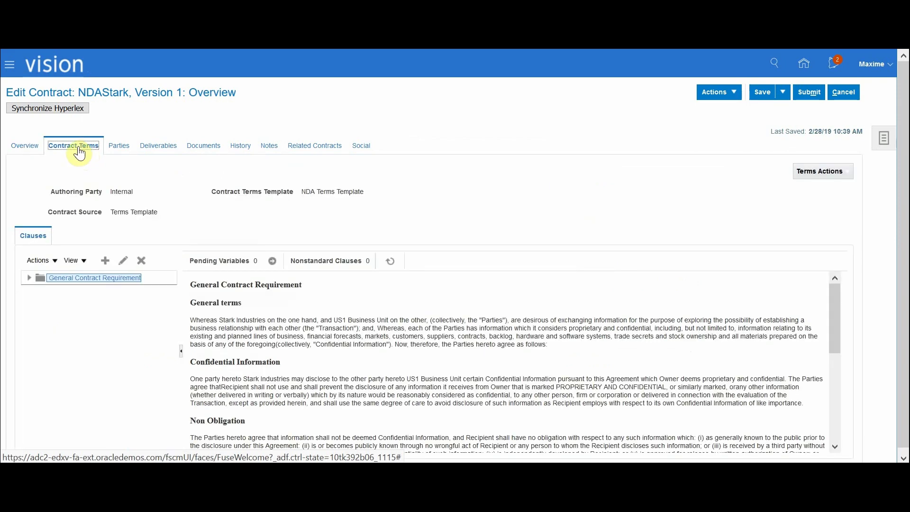
{"action": "left_click", "coordinate": [835, 173]}
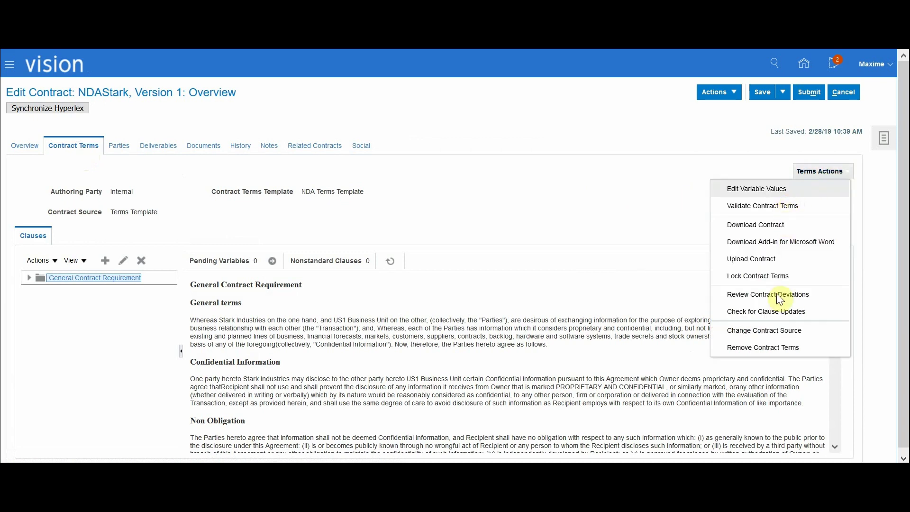
{"action": "left_click", "coordinate": [777, 347]}
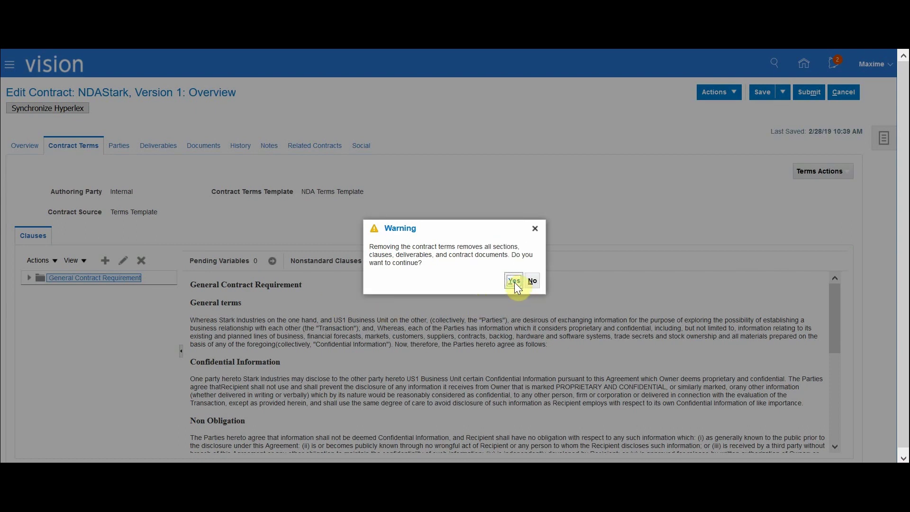
{"action": "left_click", "coordinate": [514, 281]}
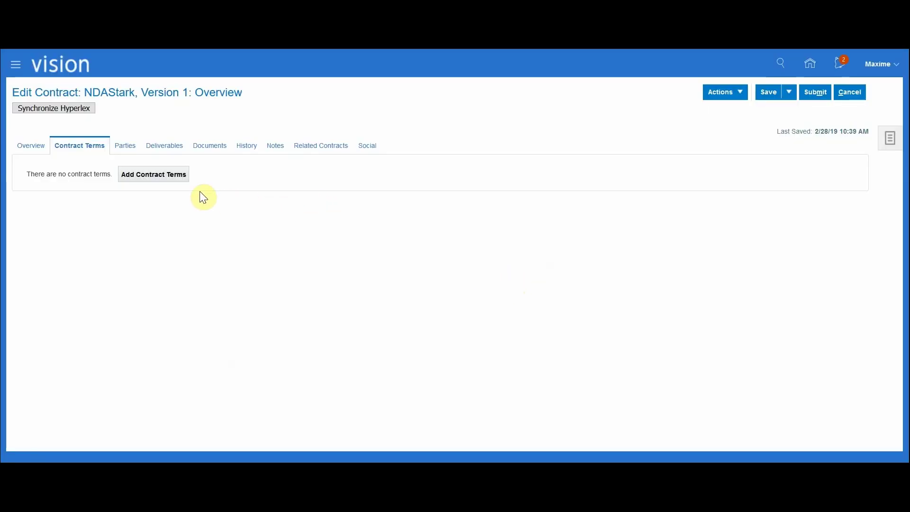
- Add contract terms with an attached document as the source, using the file Nondisclosure_Agreement_20190228.pdf
{"action": "left_click", "coordinate": [156, 175]}
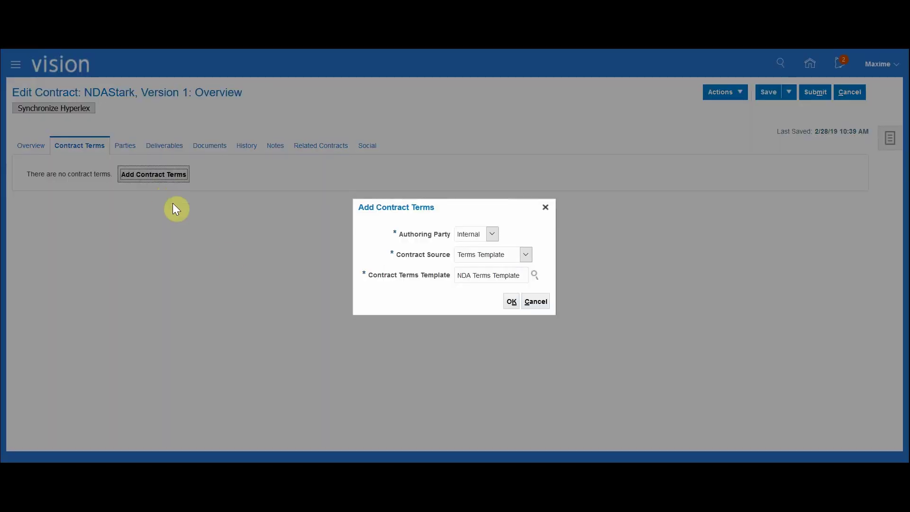
{"action": "left_click", "coordinate": [526, 256]}
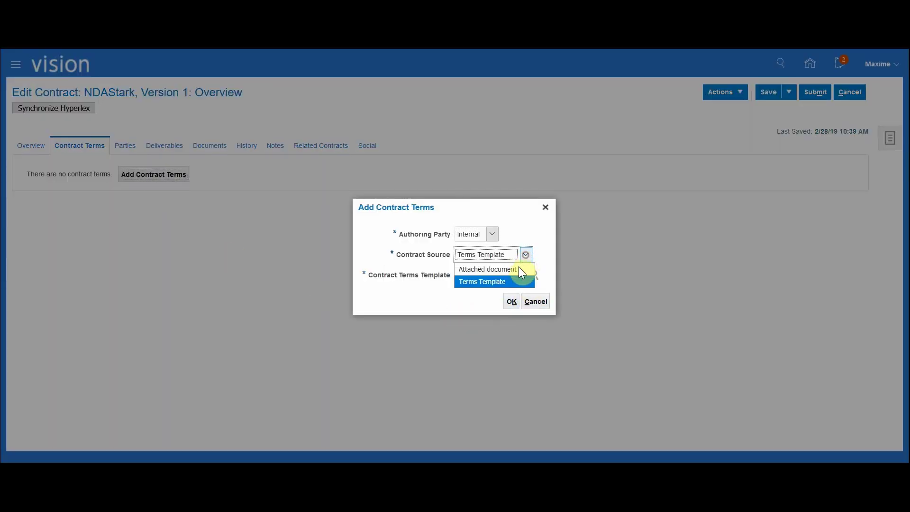
{"action": "left_click", "coordinate": [518, 266]}
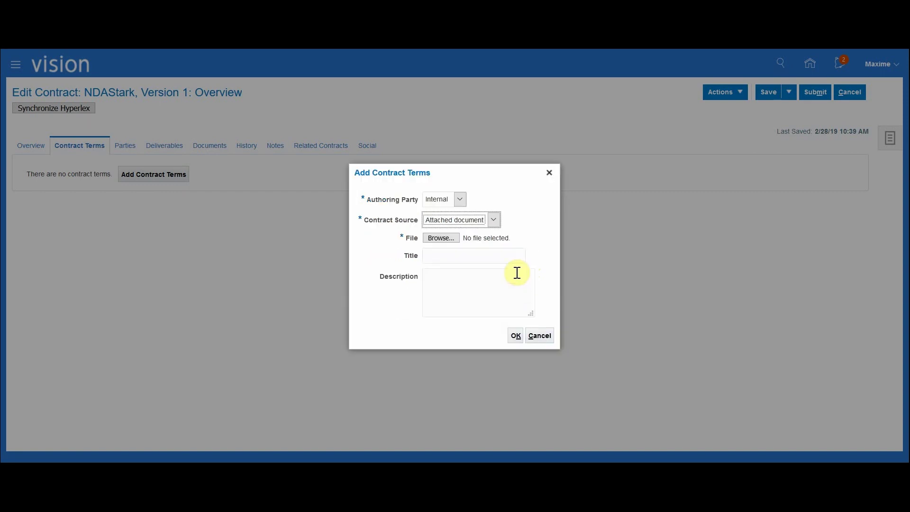
{"action": "left_click", "coordinate": [439, 237]}
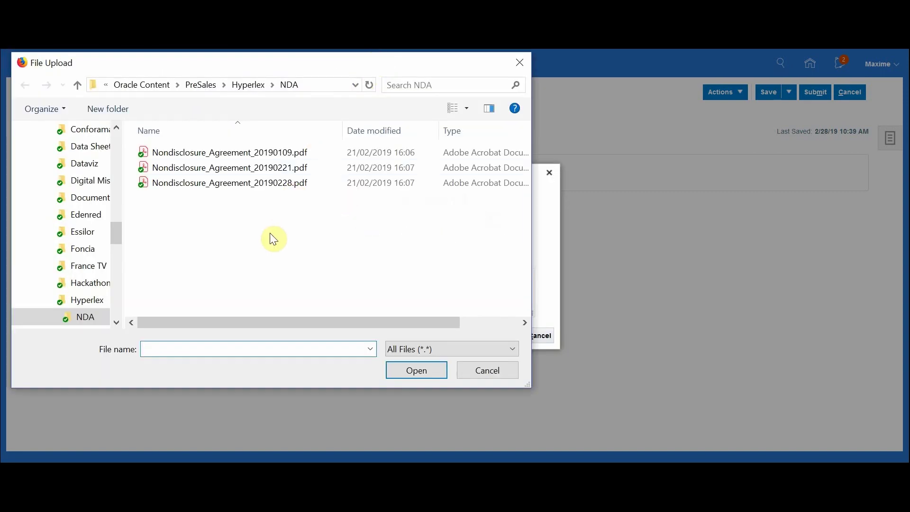
{"action": "double_click", "coordinate": [268, 189]}
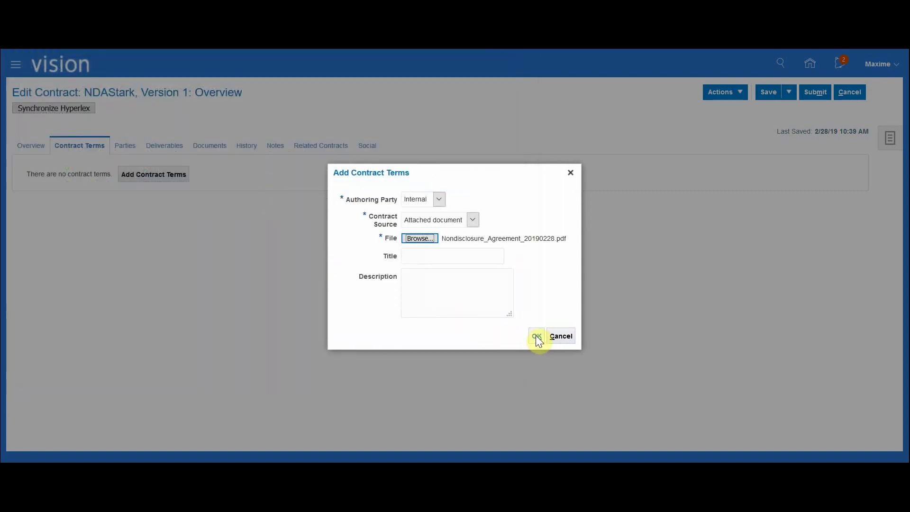
{"action": "left_click", "coordinate": [536, 336]}
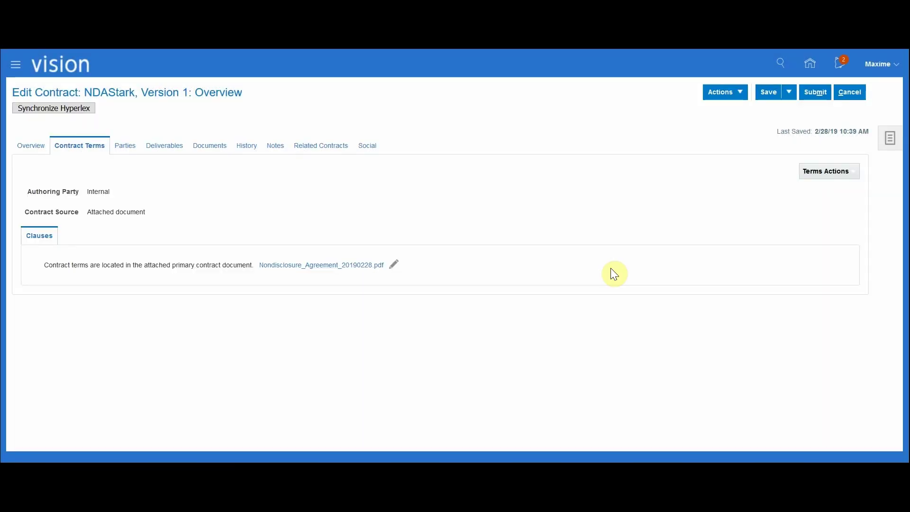
- Open the contract's primary document in Adobe Acrobat Reader DC and read through the non-disclosure agreement
{"action": "left_click", "coordinate": [213, 150]}
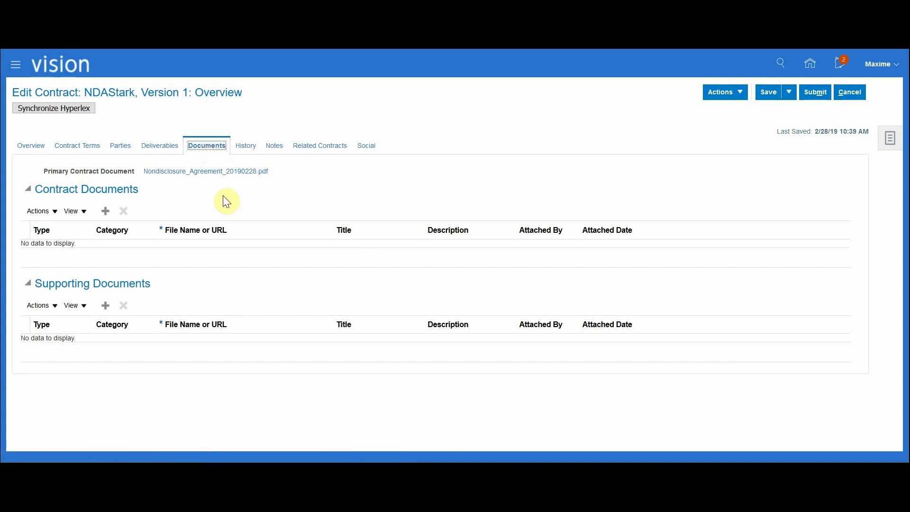
{"action": "left_click", "coordinate": [213, 171]}
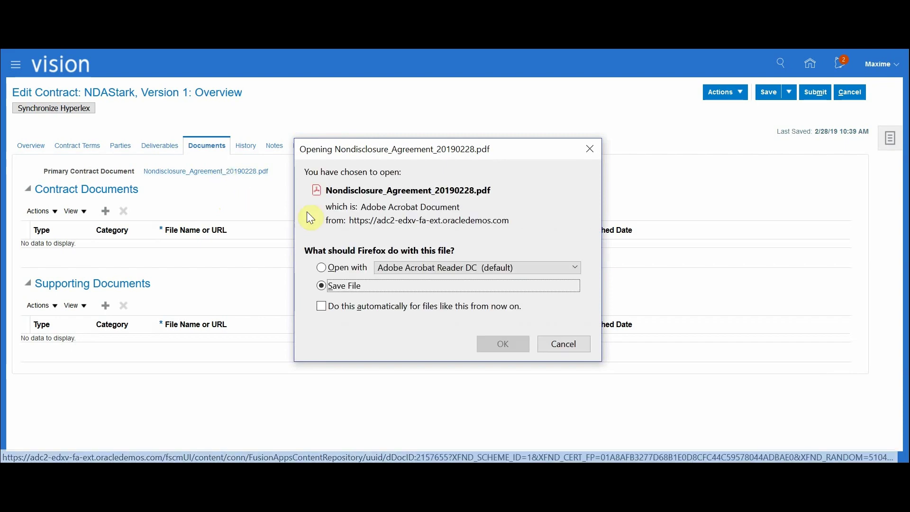
{"action": "left_click", "coordinate": [345, 269]}
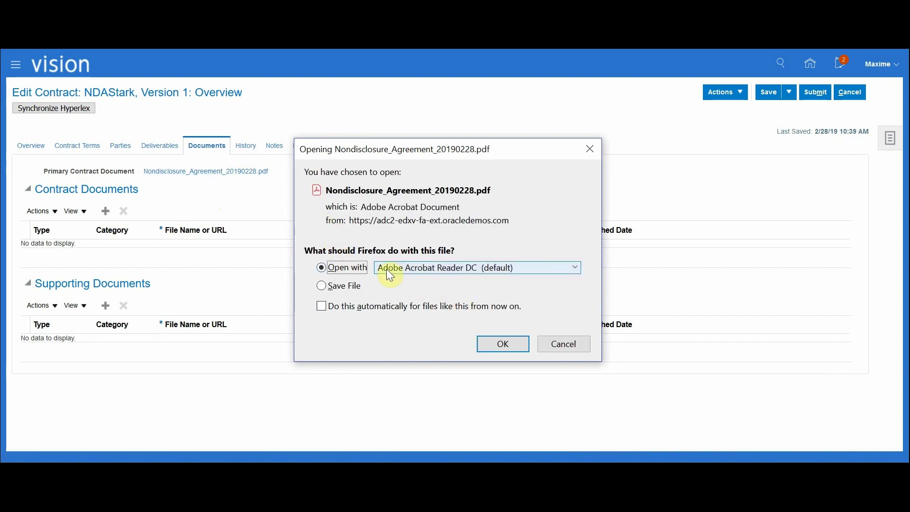
{"action": "left_click", "coordinate": [497, 344]}
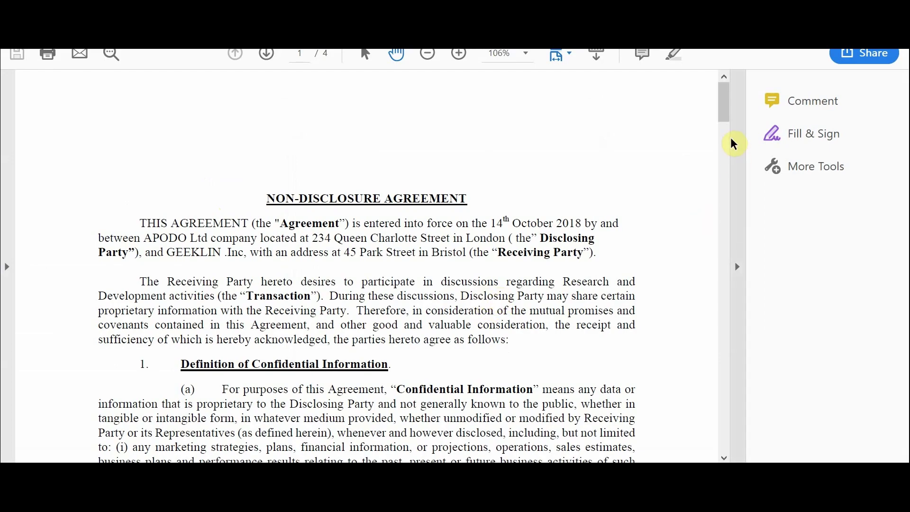
{"action": "left_click_drag", "start_coordinate": [725, 105], "coordinate": [725, 233]}
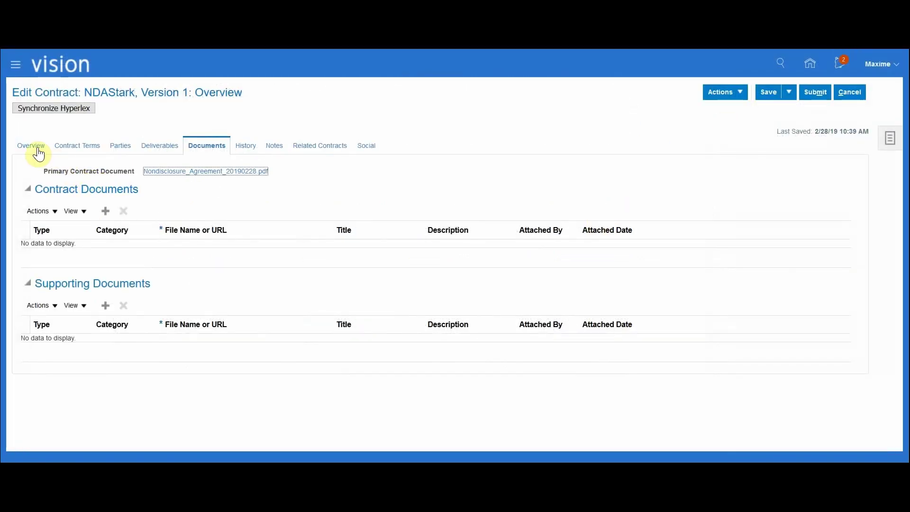
- Save the contract from its overview and synchronize it with Hyperlex, finishing with save and close
{"action": "left_click", "coordinate": [38, 150]}
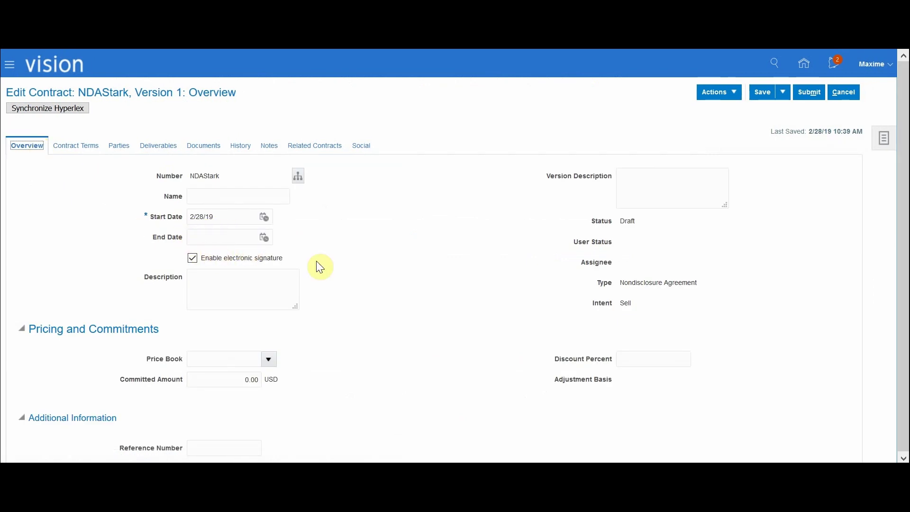
{"action": "left_click", "coordinate": [765, 92]}
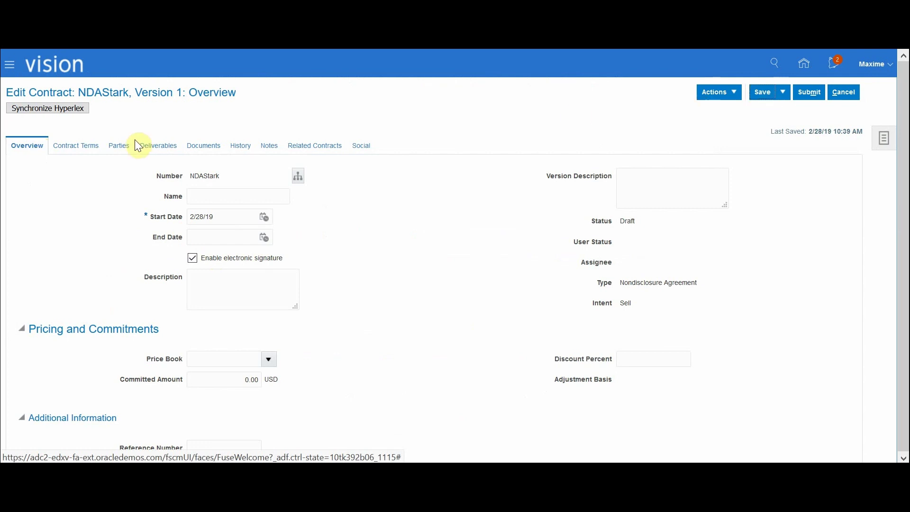
{"action": "left_click", "coordinate": [65, 109]}
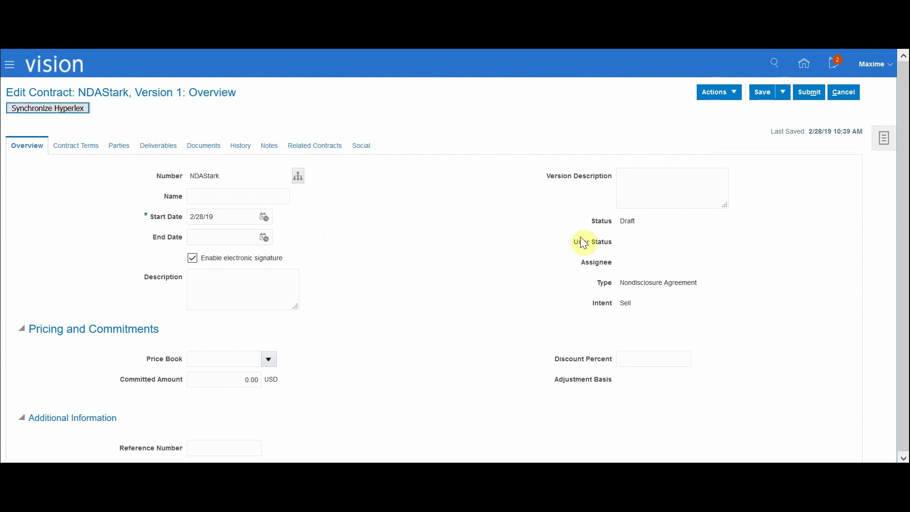
{"action": "left_click", "coordinate": [784, 95]}
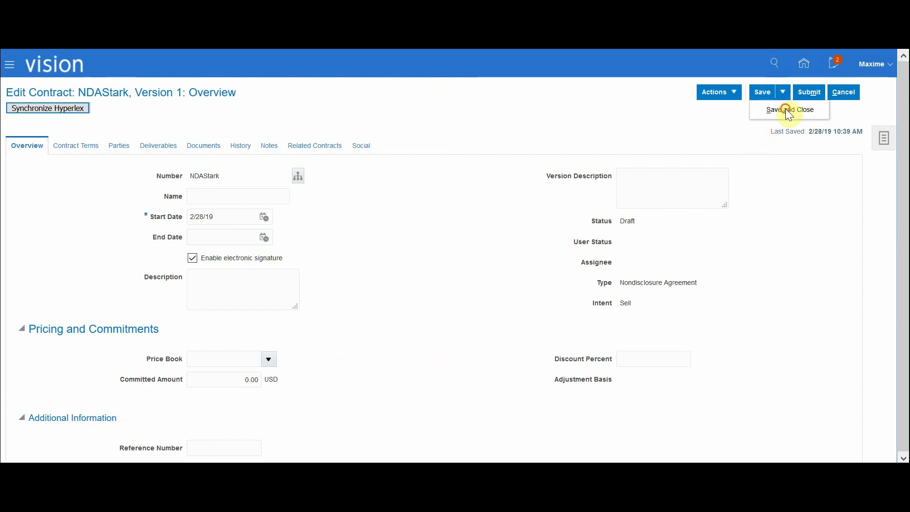
{"action": "left_click", "coordinate": [785, 109]}
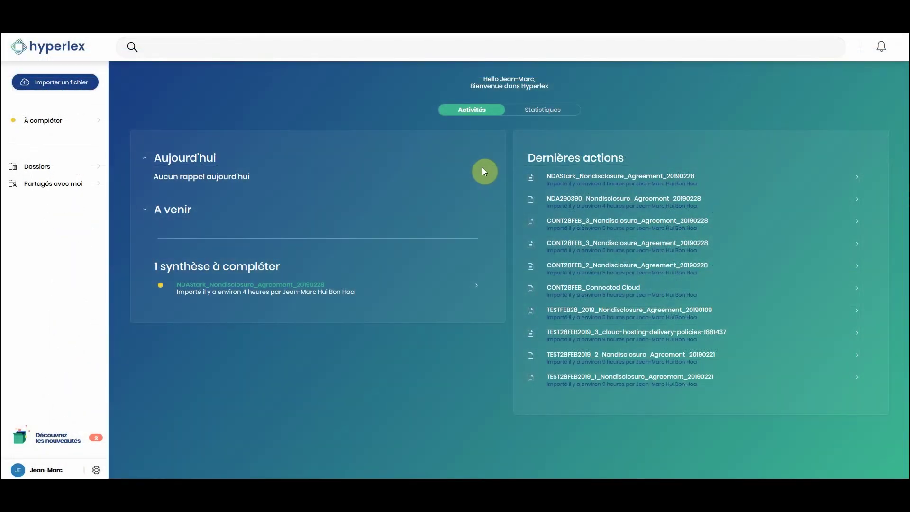
- Switch to Hyperlex, open NDAStark_Nondisclosure_Agreement_20190228 and examine the highlighted parties, dates and clauses down to the Term section
{"action": "left_click", "coordinate": [572, 178]}
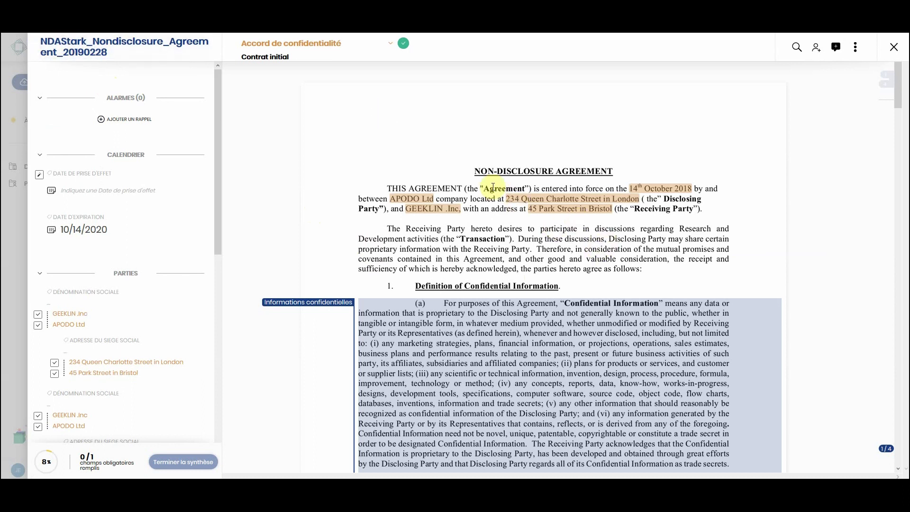
{"action": "scroll", "coordinate": [483, 184], "scroll_direction": "down", "scroll_amount": 1}
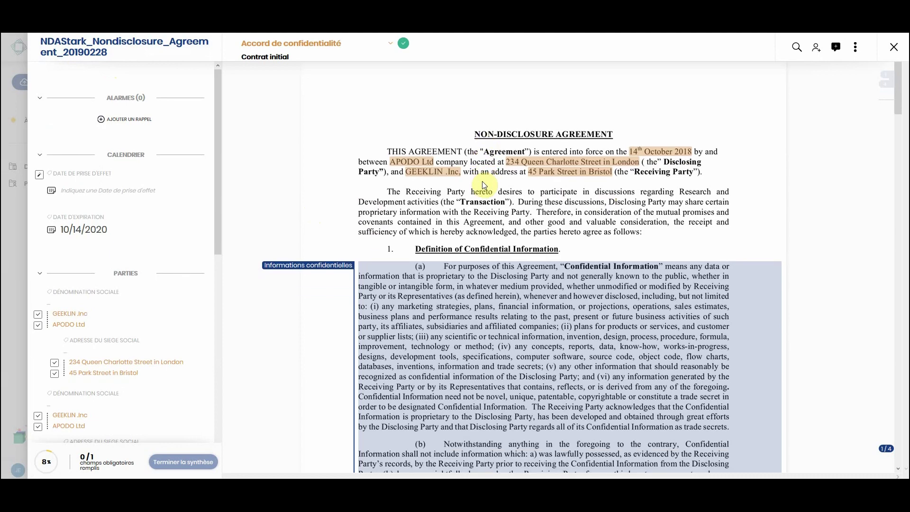
{"action": "scroll", "coordinate": [484, 185], "scroll_direction": "down", "scroll_amount": 9}
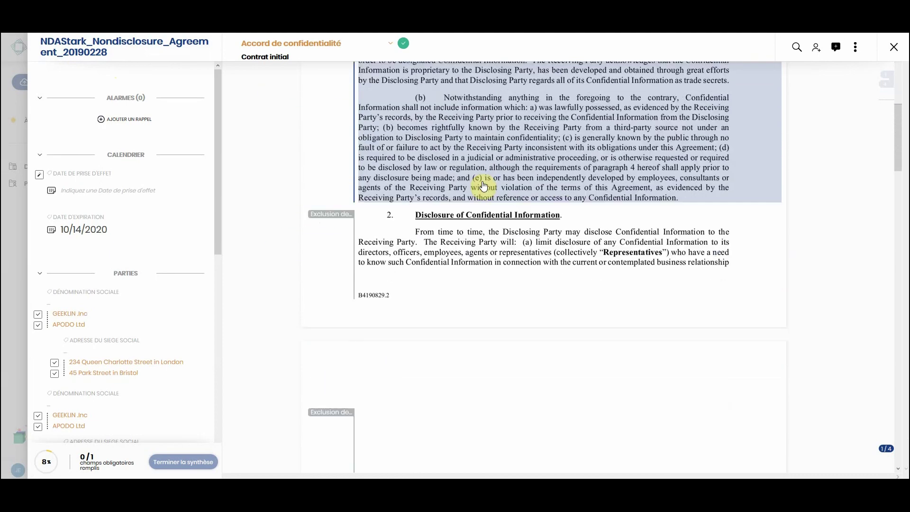
{"action": "scroll", "coordinate": [483, 184], "scroll_direction": "down", "scroll_amount": 7}
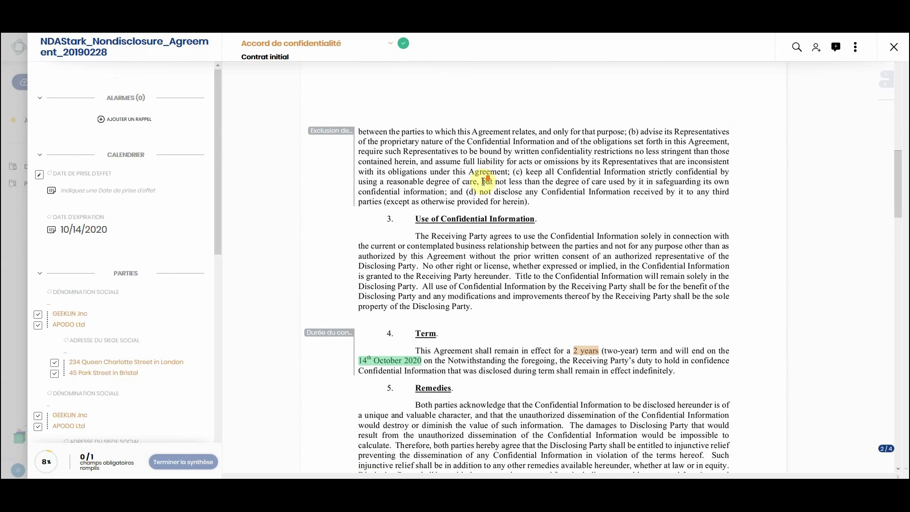
{"action": "scroll", "coordinate": [483, 181], "scroll_direction": "down", "scroll_amount": 4}
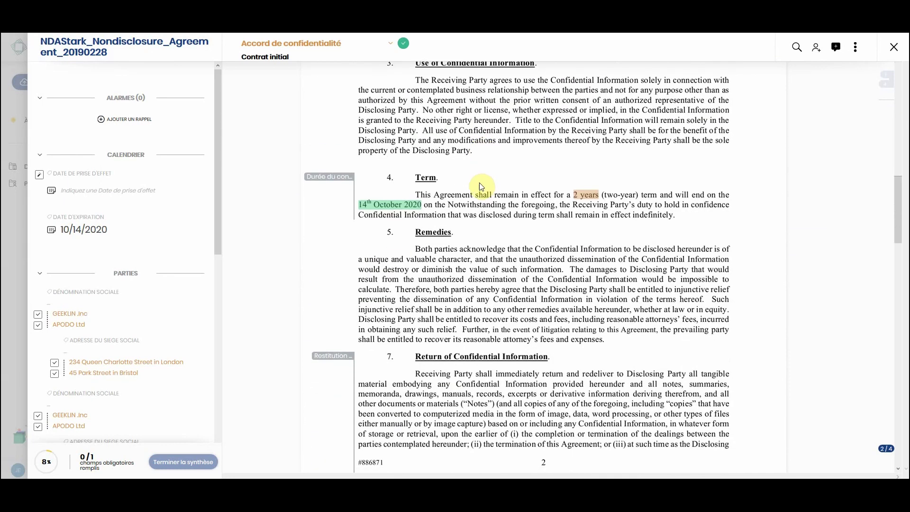
- Examine the Date d'expiration and Durée du contrat attributes attached to the highlighted end date and two-year duration in the Term section
{"action": "left_click", "coordinate": [385, 211]}
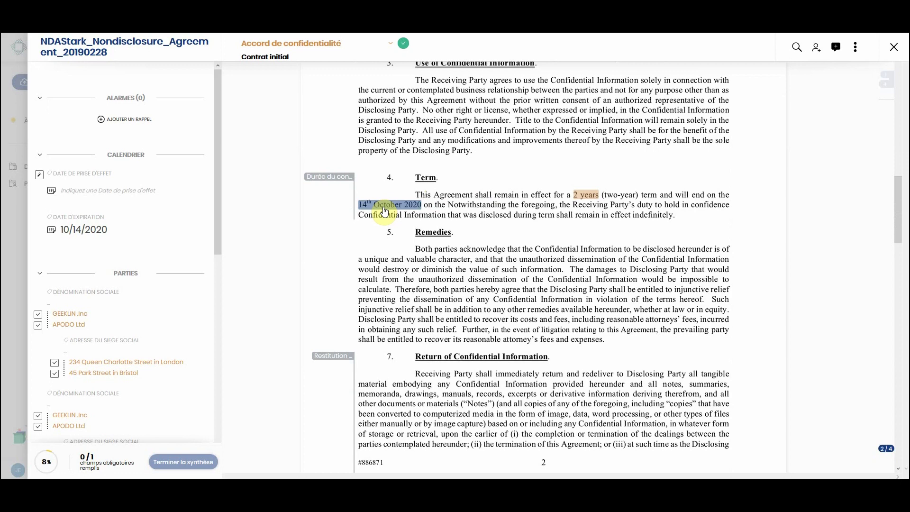
{"action": "left_click", "coordinate": [384, 211]}
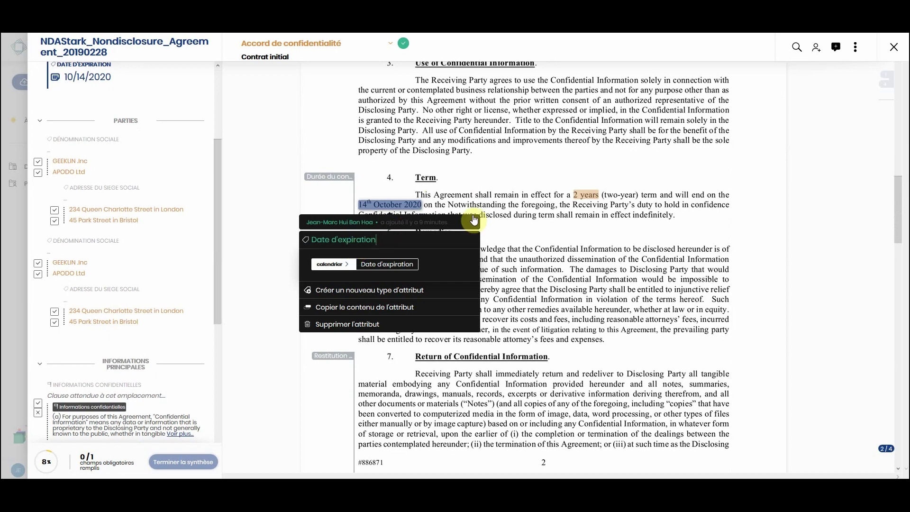
{"action": "left_click", "coordinate": [591, 200]}
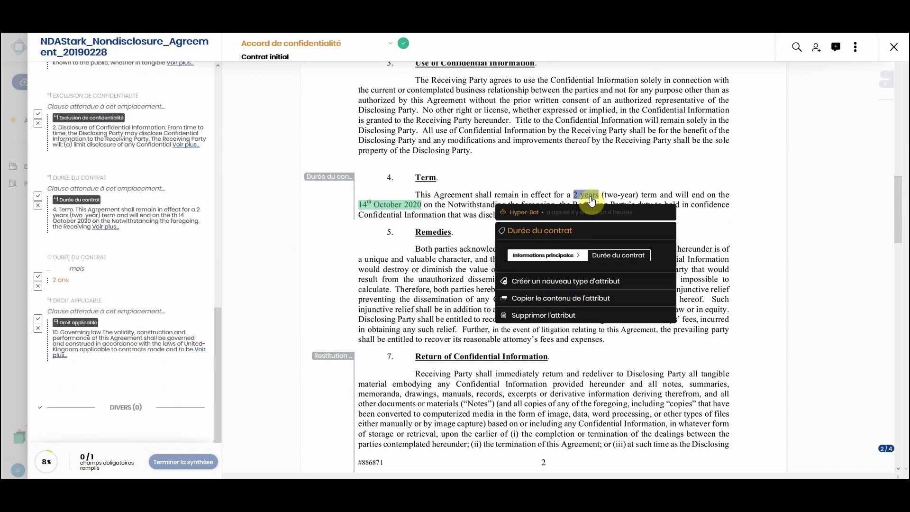
{"action": "left_click", "coordinate": [544, 250]}
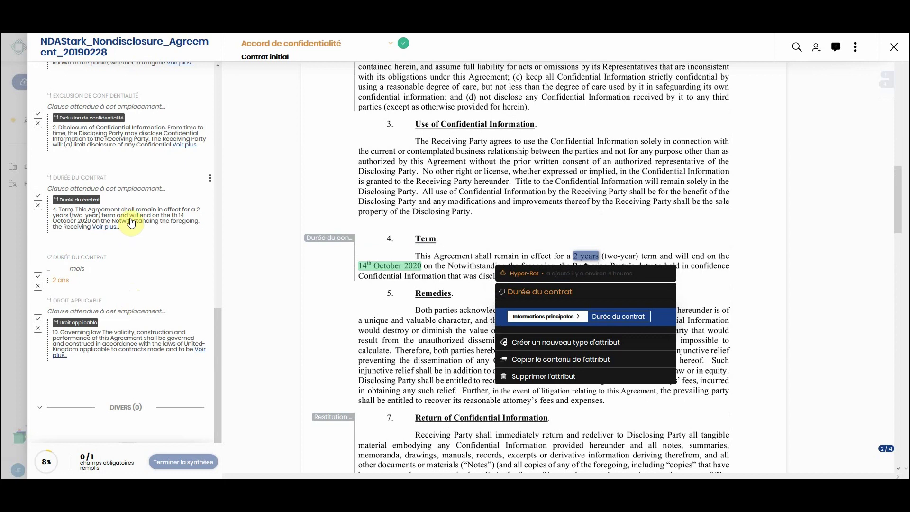
- Validate the extracted Durée du contrat clause from the Term section in the contract summary and close the document
{"action": "left_click", "coordinate": [132, 222]}
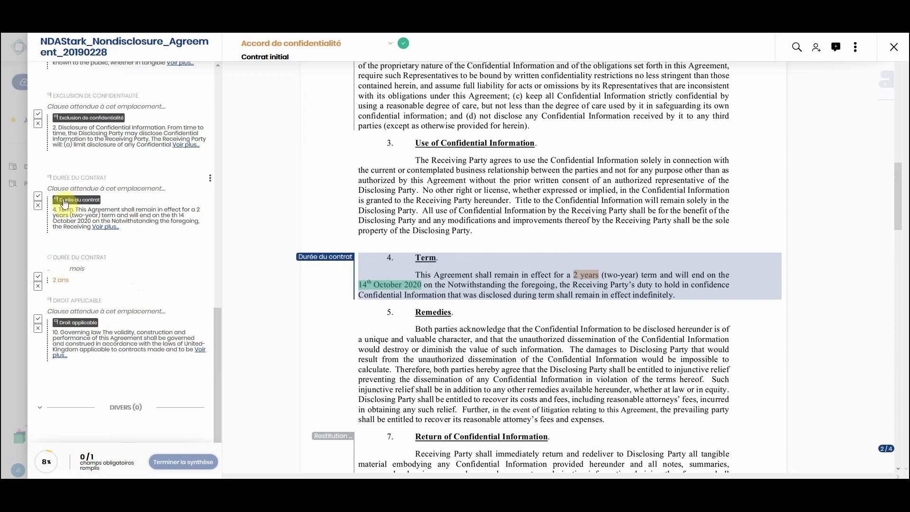
{"action": "left_click", "coordinate": [38, 198]}
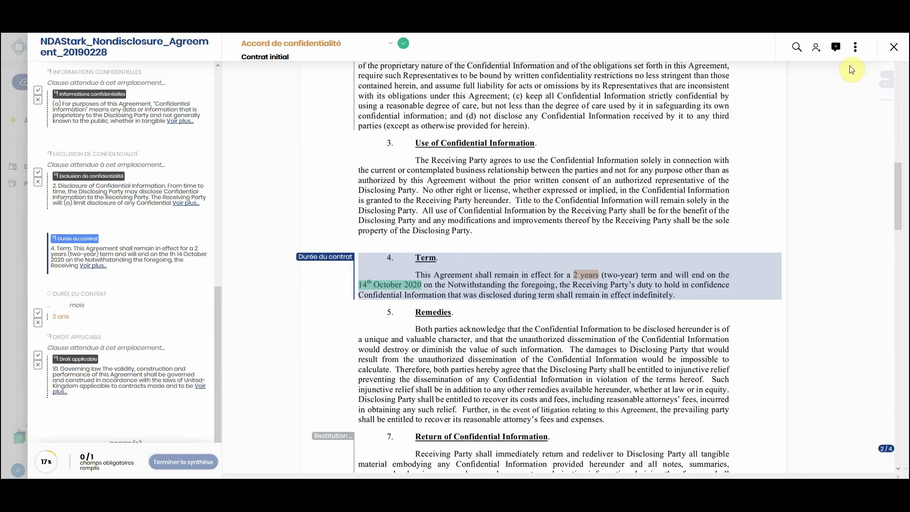
{"action": "left_click", "coordinate": [894, 52]}
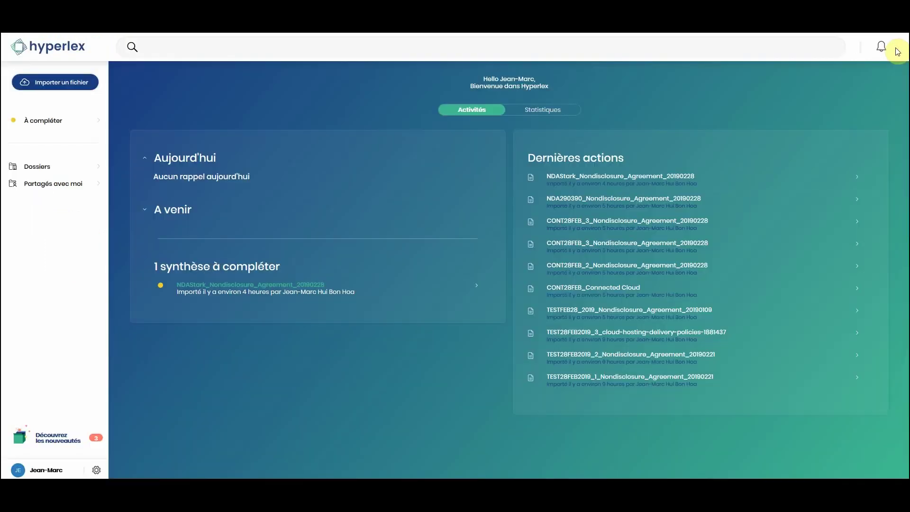